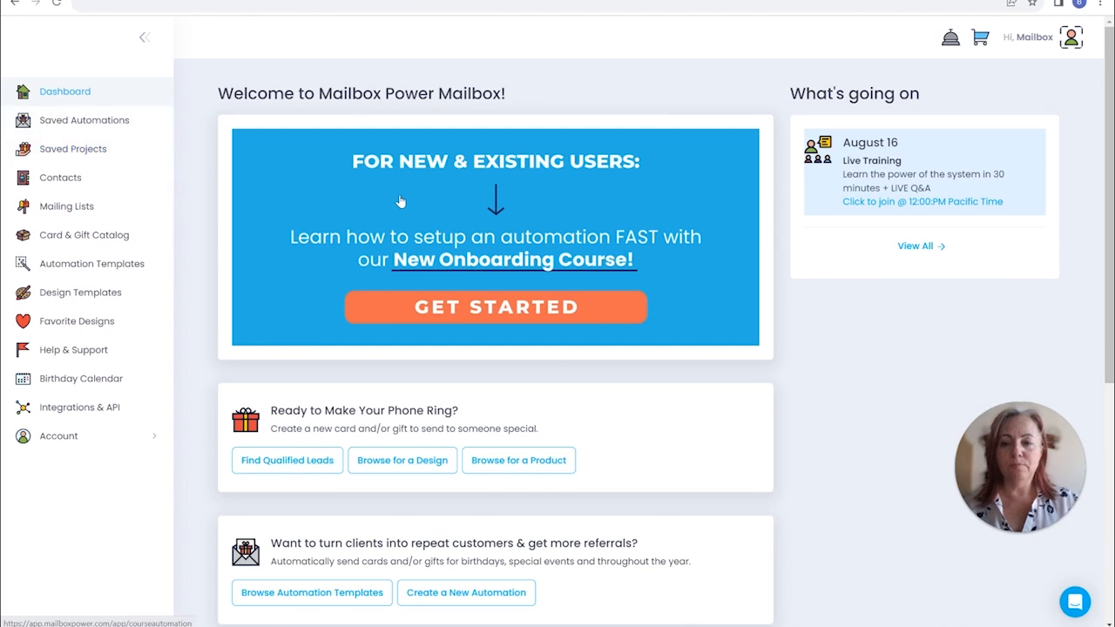
Open the saved project KM NextLevel Marketing Postcard for editing.
left_click(56, 154)
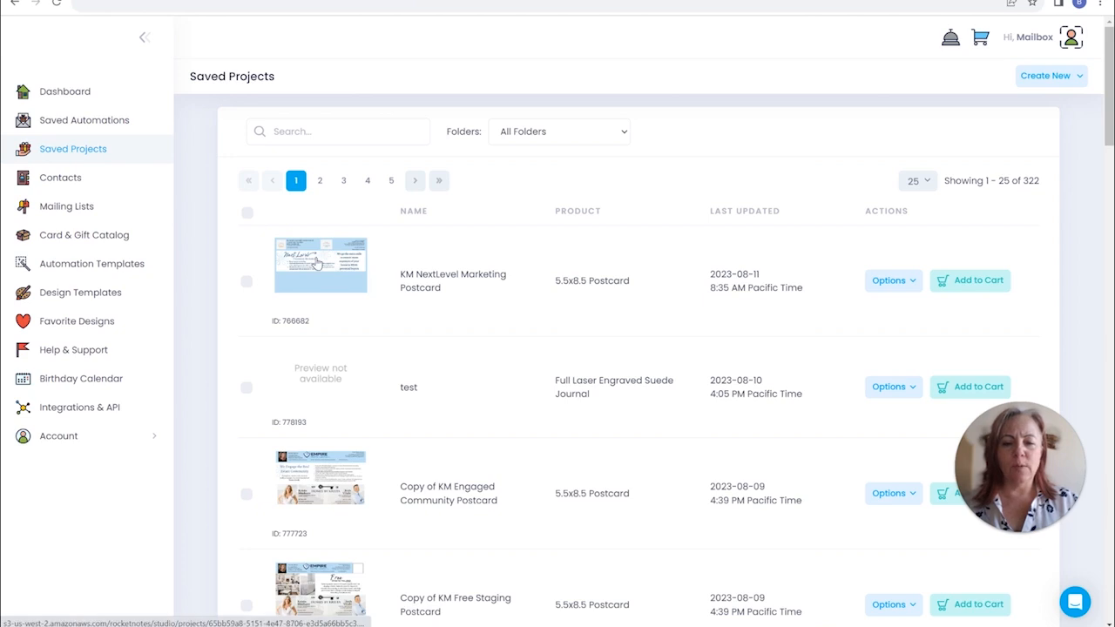
left_click(889, 282)
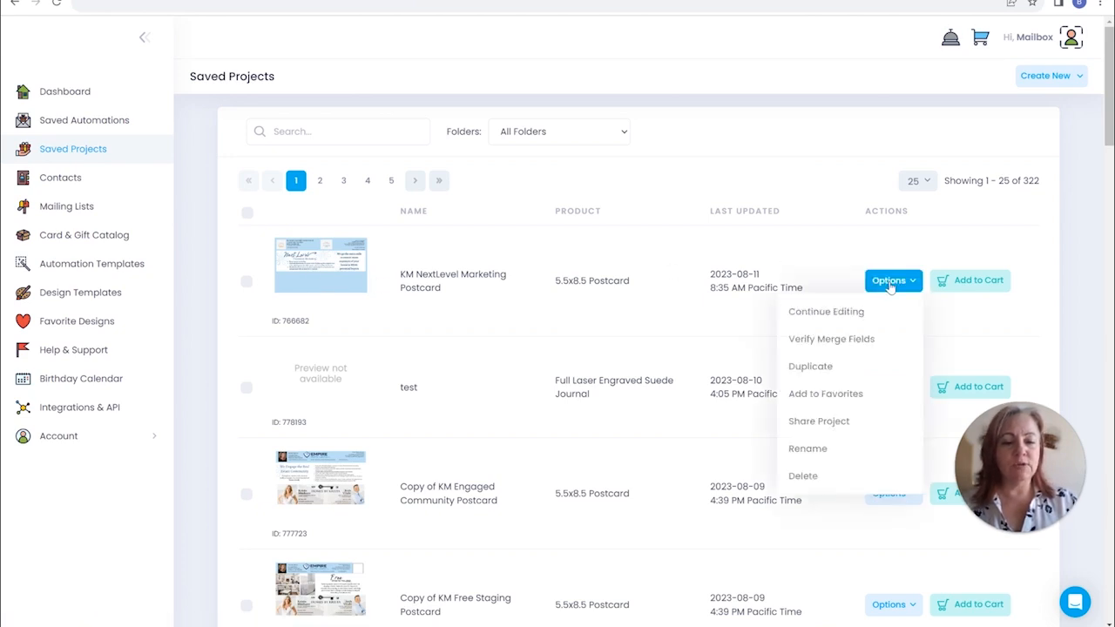
left_click(845, 312)
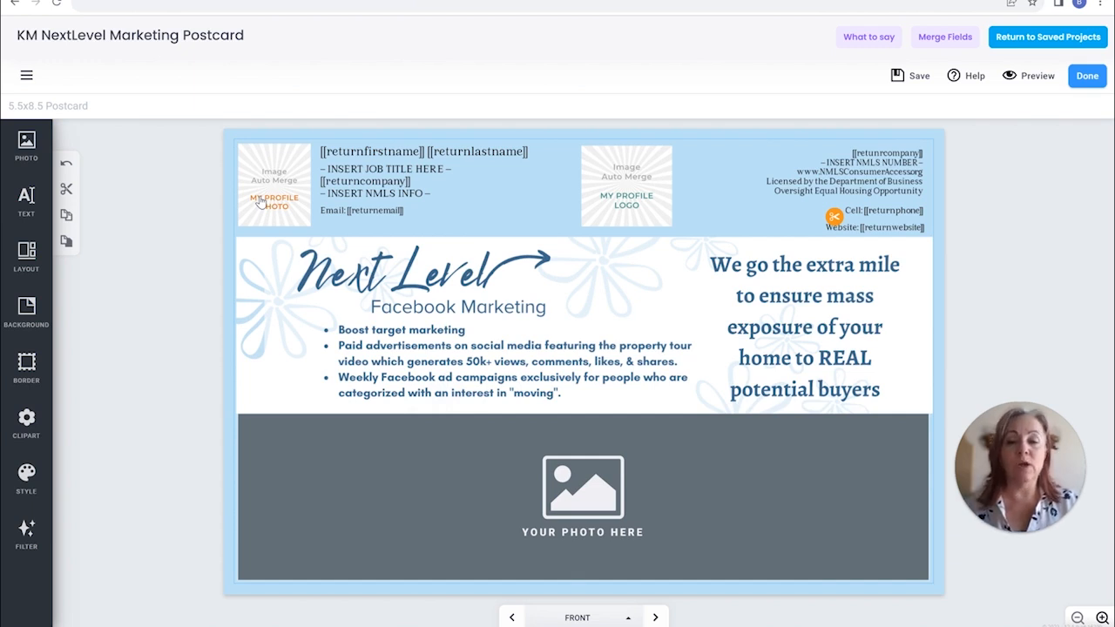
Inspect the sender name, job title and company text boxes and the main graphic on the postcard's front.
left_click(348, 157)
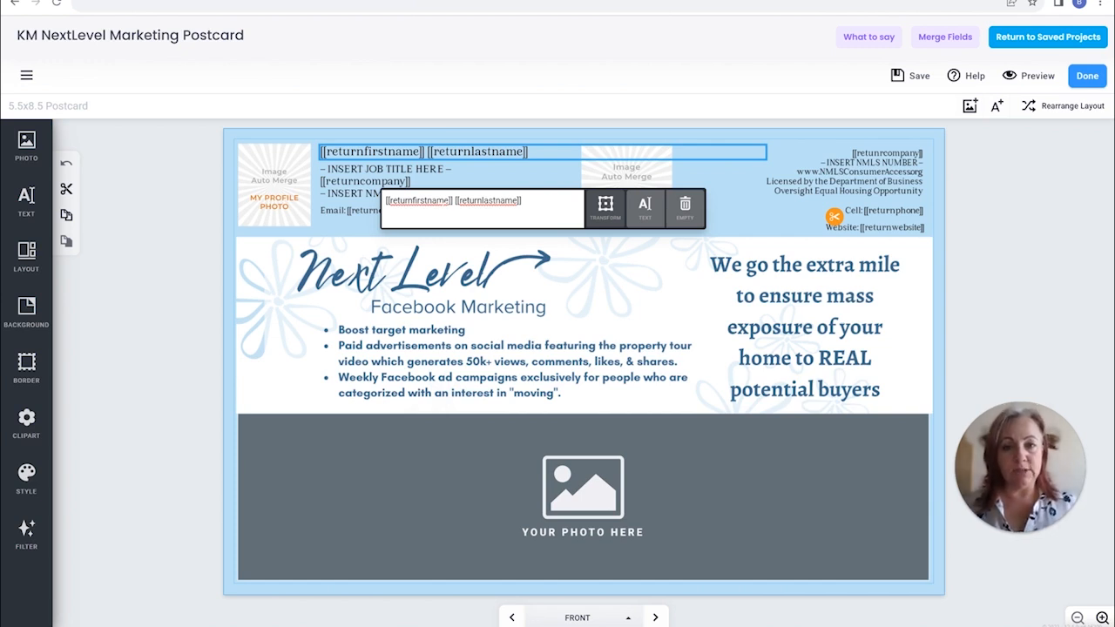
left_click(378, 175)
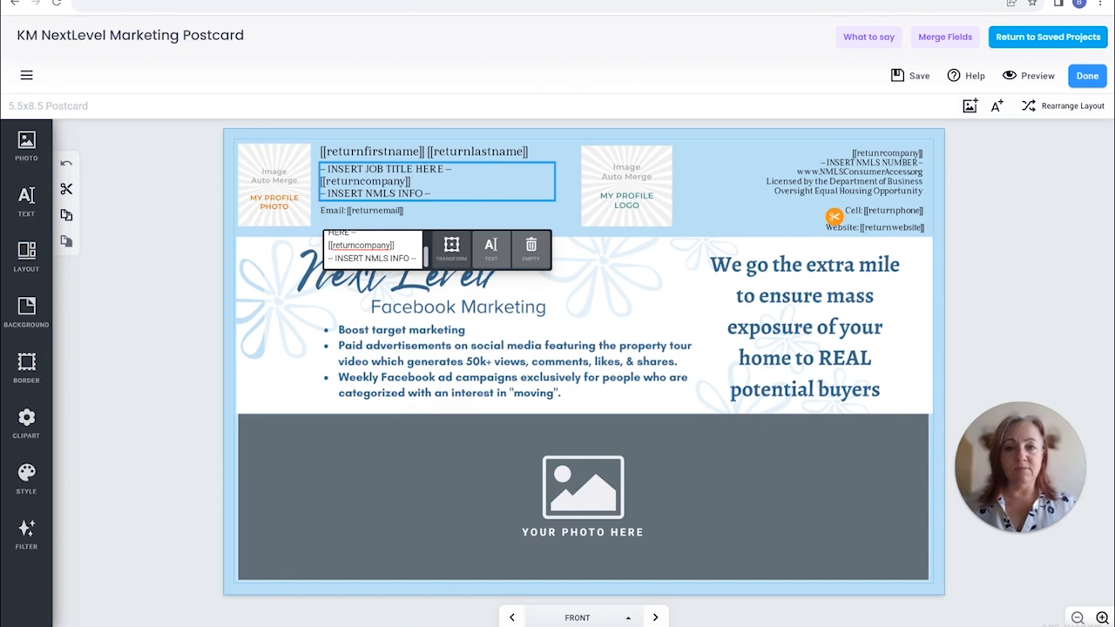
left_click(570, 361)
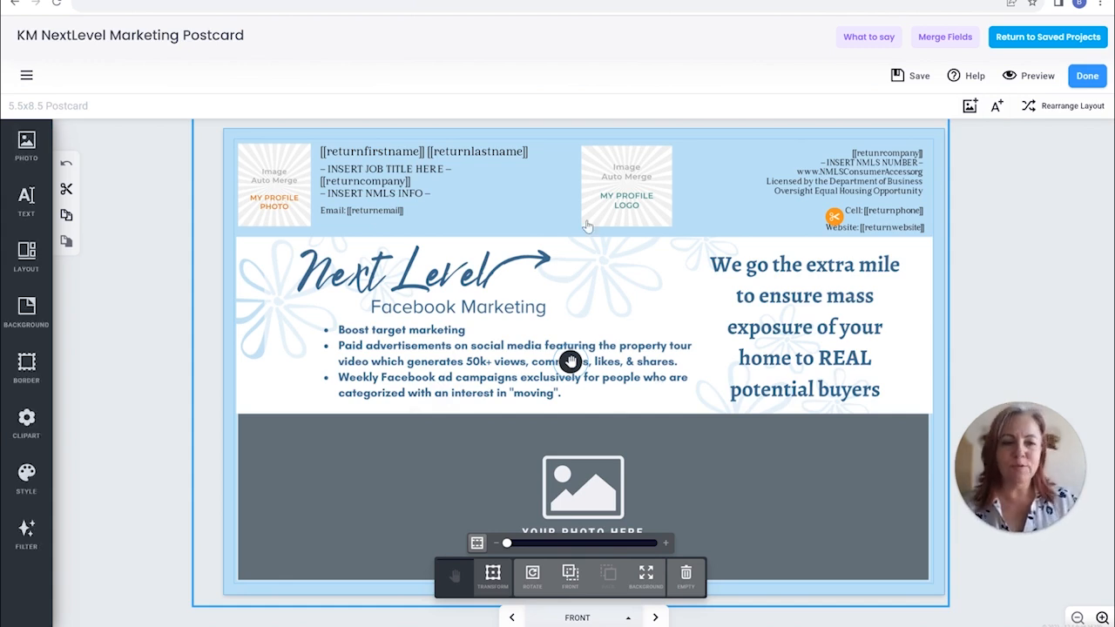
Review the list of supported merge fields for recipients and senders, and close it.
left_click(941, 37)
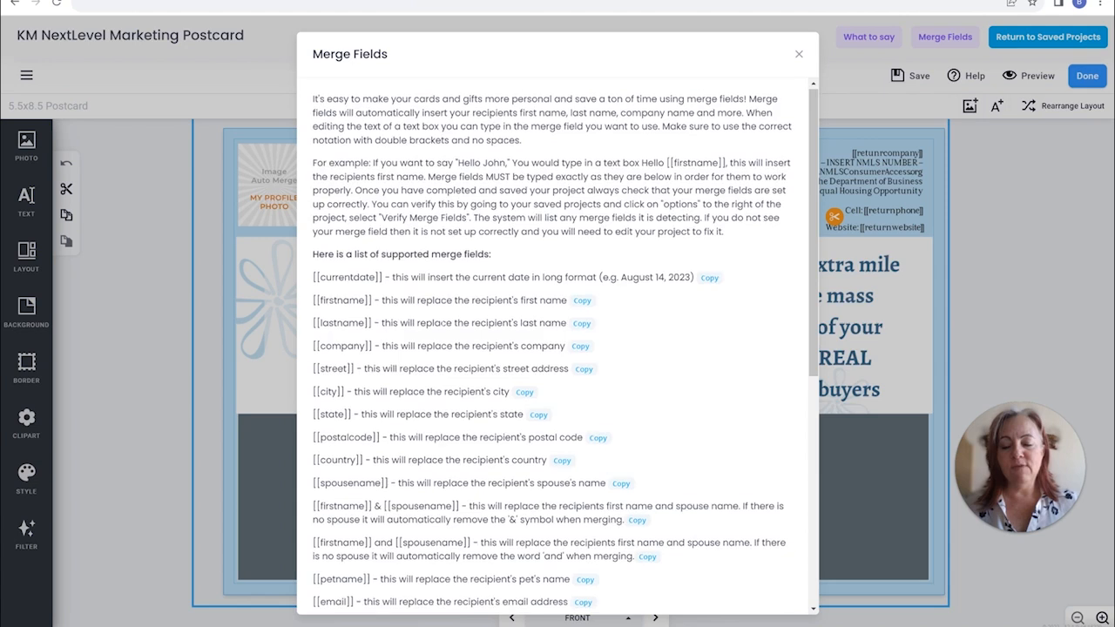
scroll(453, 297, "down", 3)
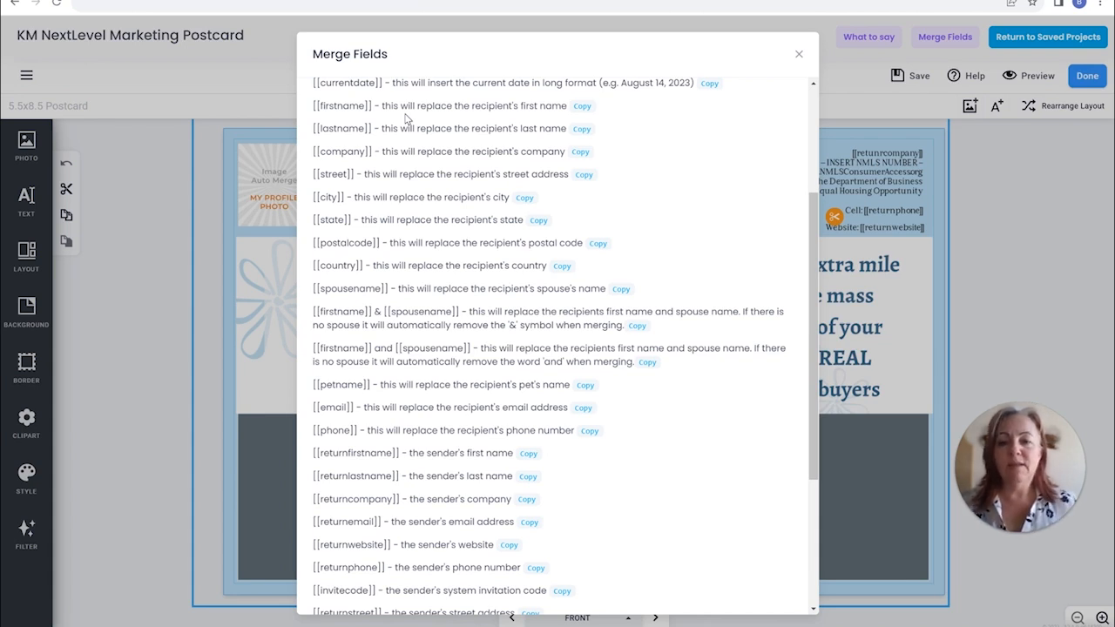
left_click(797, 56)
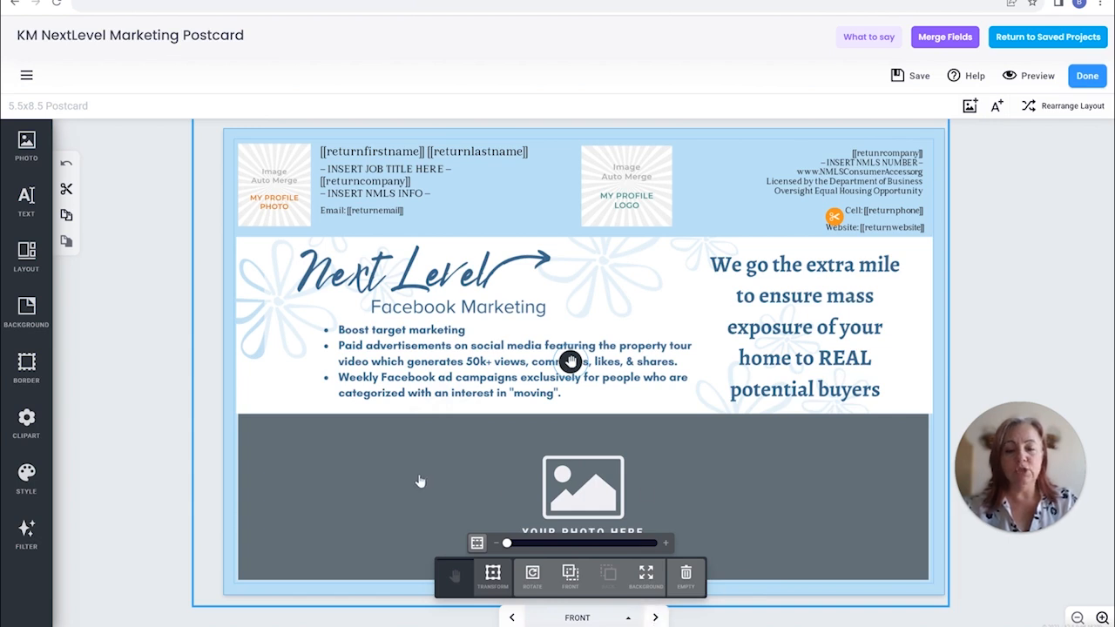
Go to the postcard's back and look over the available photo upload and import sources.
left_click(656, 617)
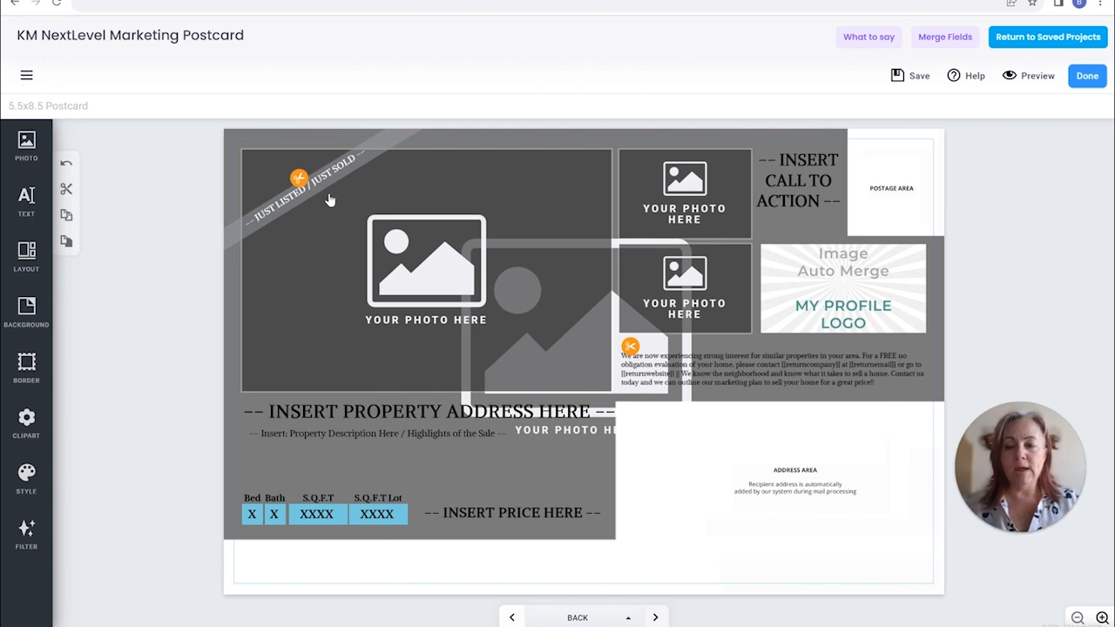
left_click(26, 147)
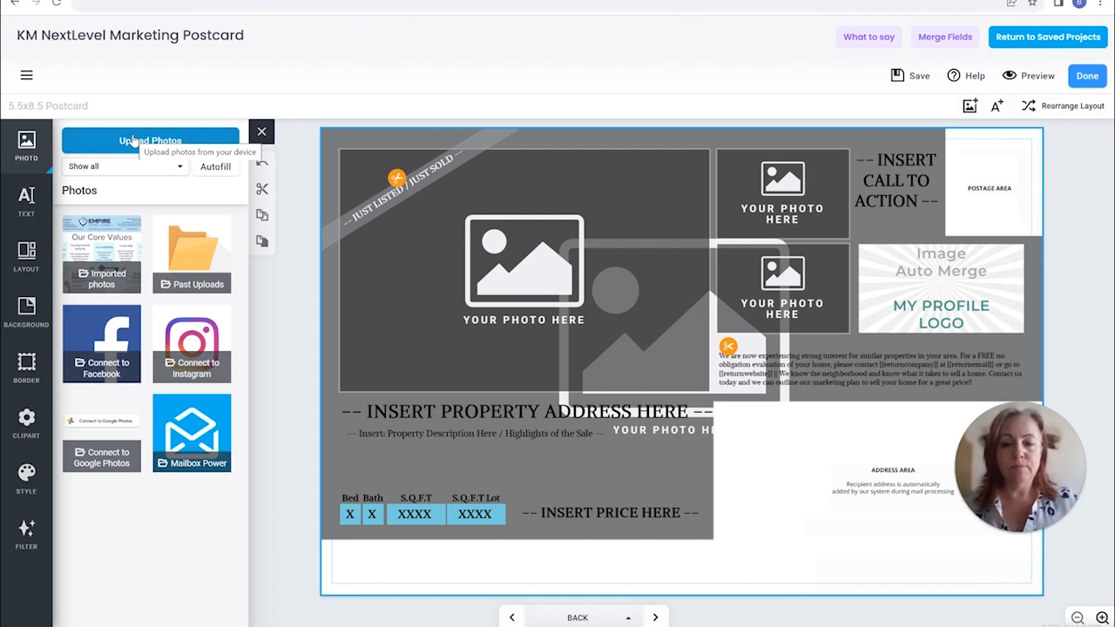
left_click(261, 132)
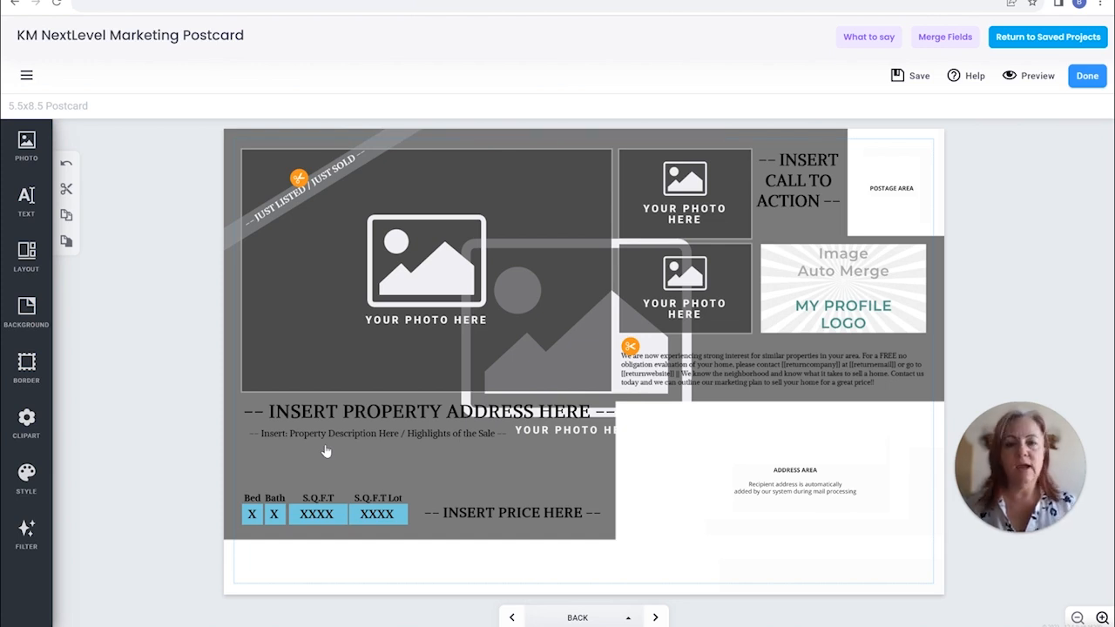
Inspect the text formatting and transform options of the bed, bath and square footage text and the price placeholder.
left_click(252, 514)
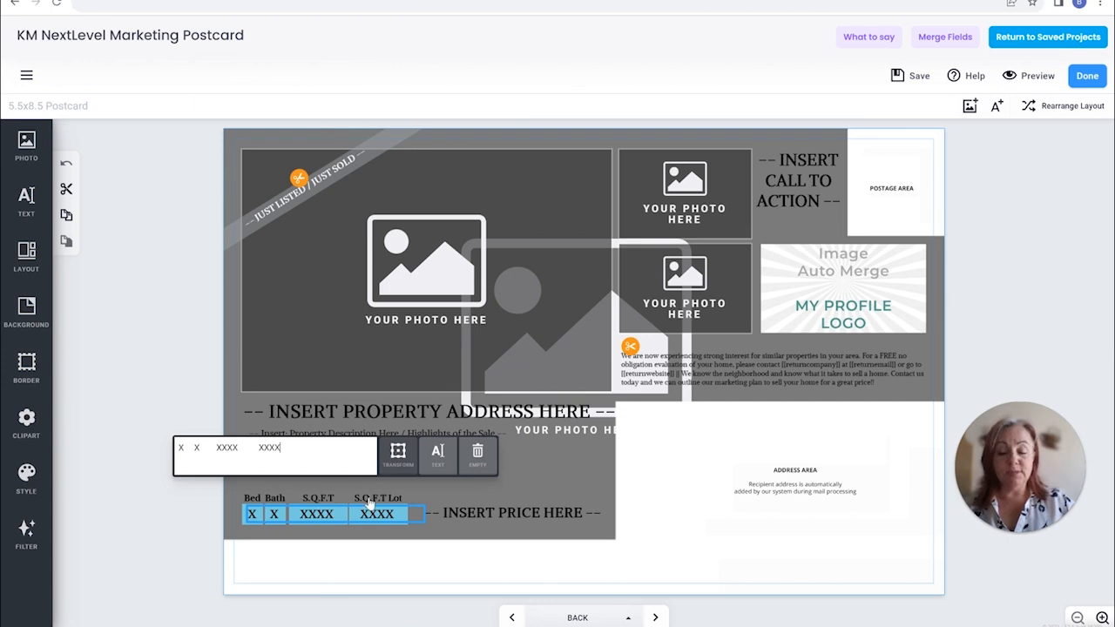
left_click(439, 453)
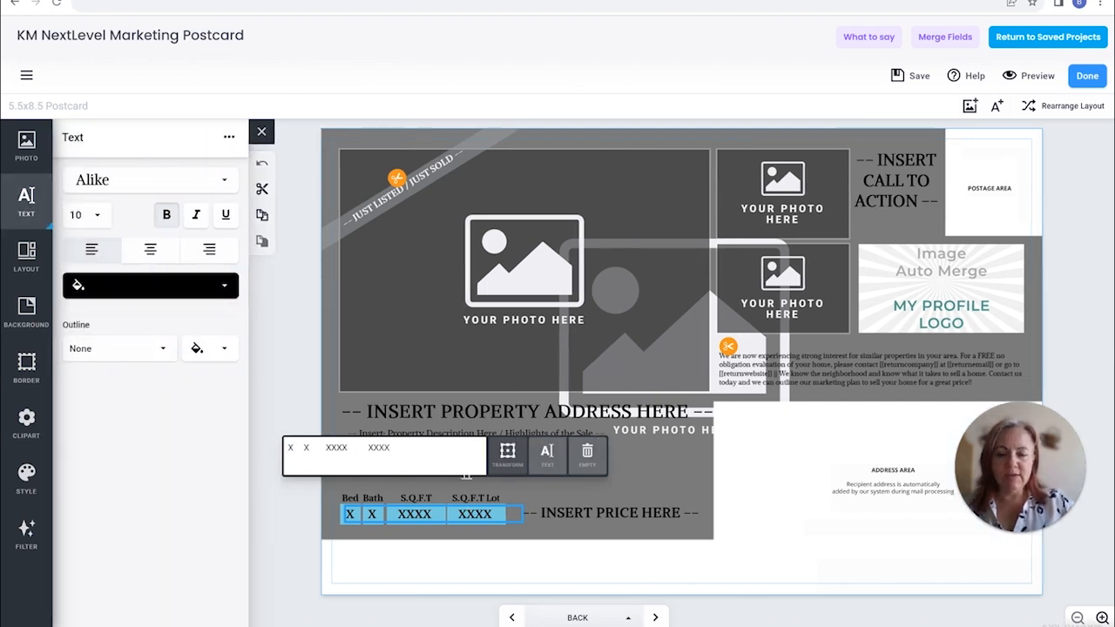
left_click(508, 457)
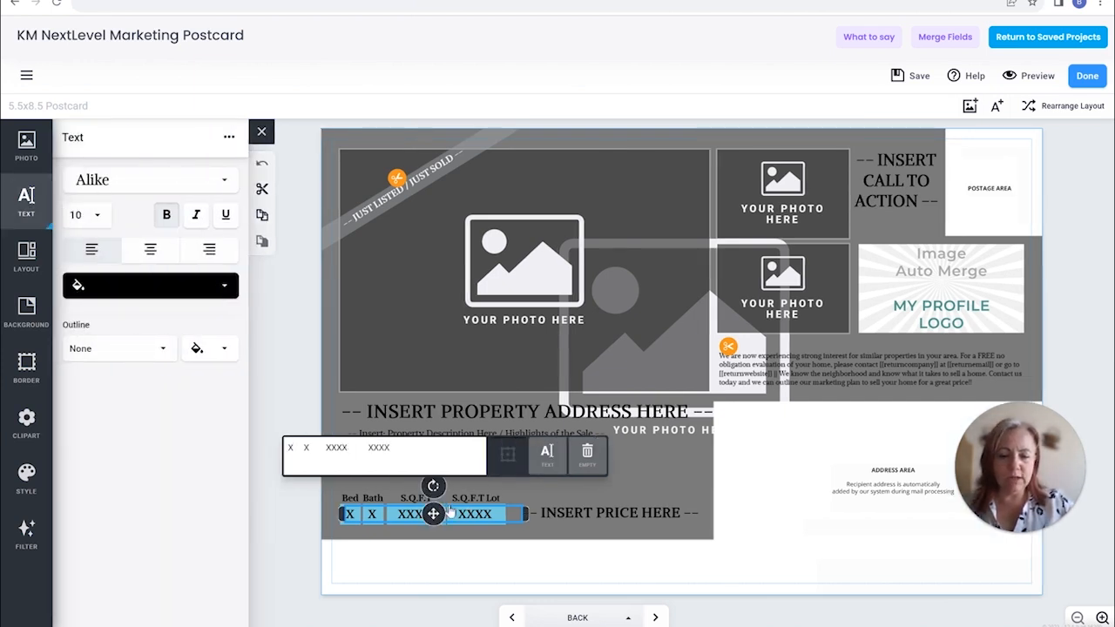
mouse_move(433, 514)
left_mouse_down()
mouse_move(443, 511)
mouse_move(433, 514)
left_mouse_up()
left_click(633, 515)
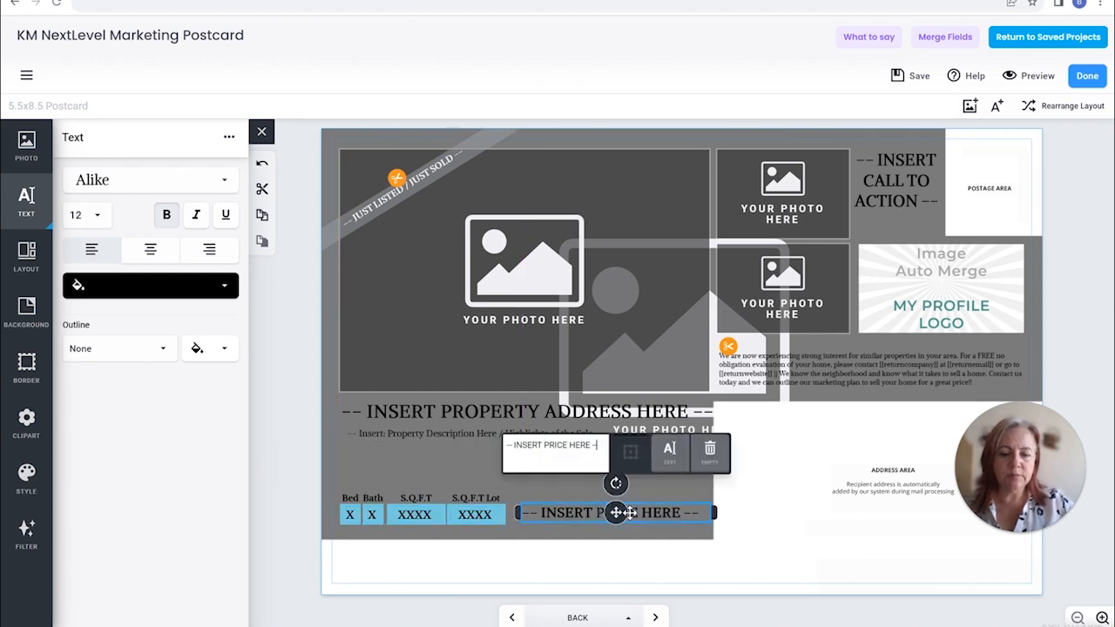
left_click(457, 472)
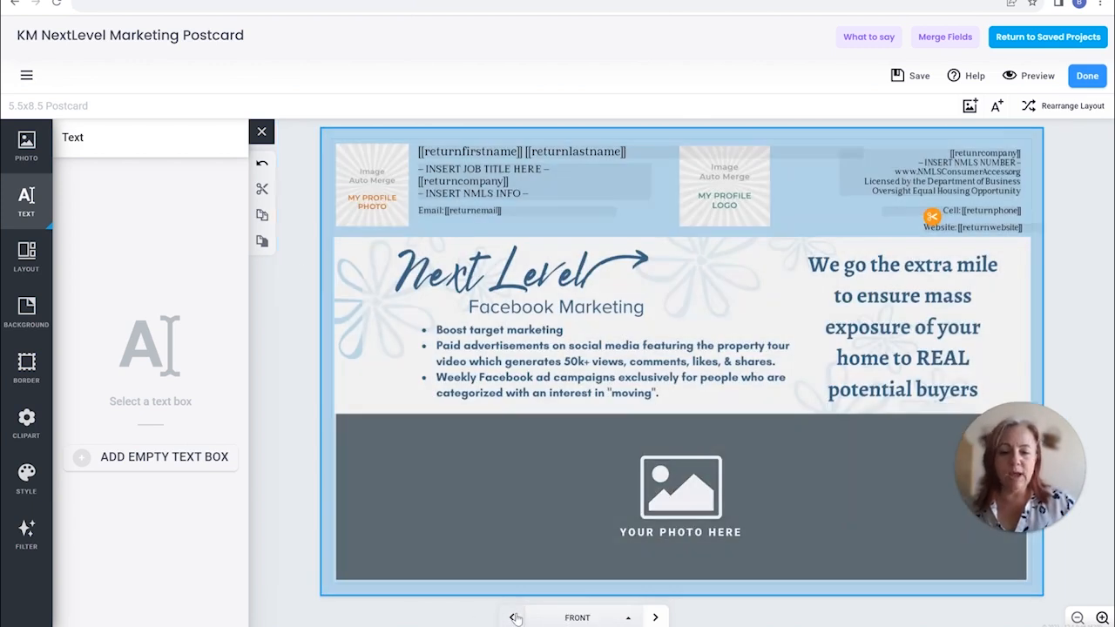
Review the postcard's front again, return to the back and select the paragraph about interest in similar properties.
left_click(511, 618)
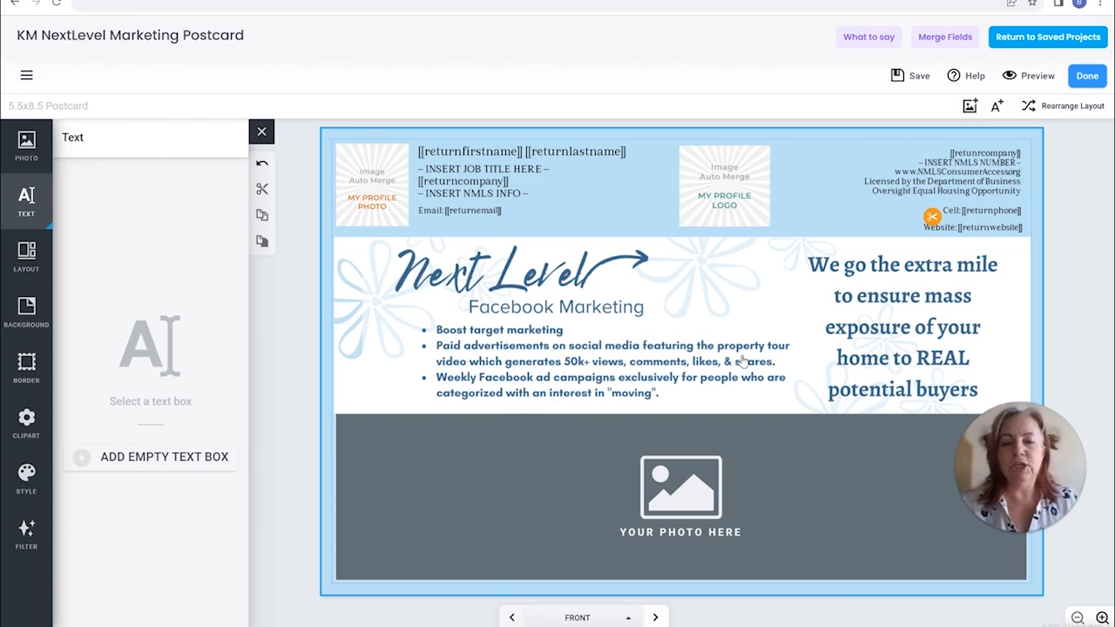
left_click(655, 617)
left_click(842, 378)
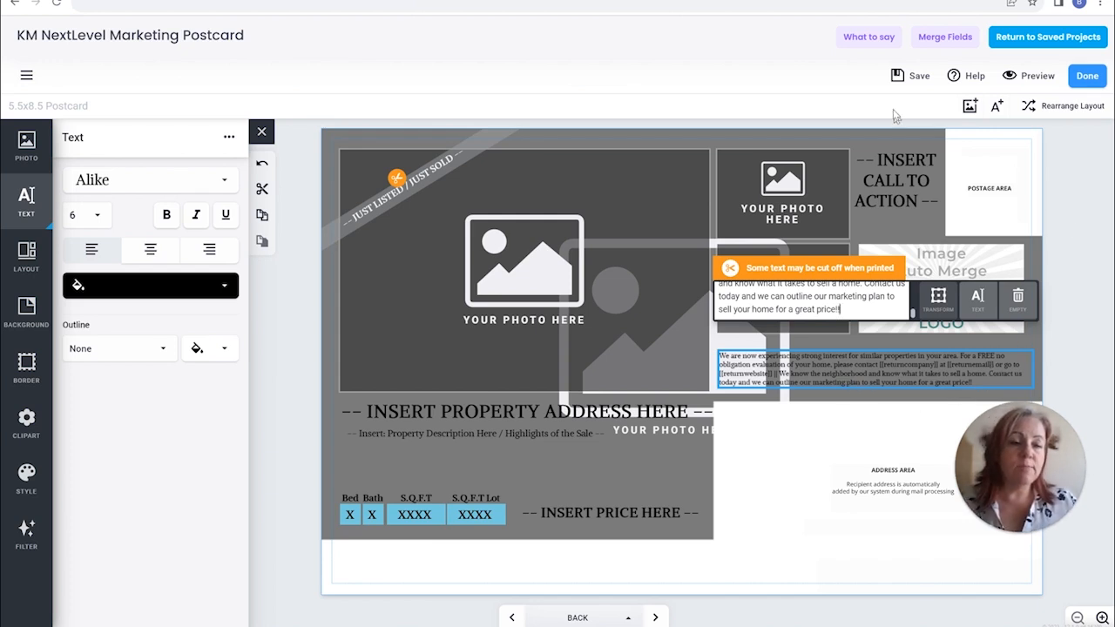
Save the postcard project and return to the saved projects list.
left_click(913, 79)
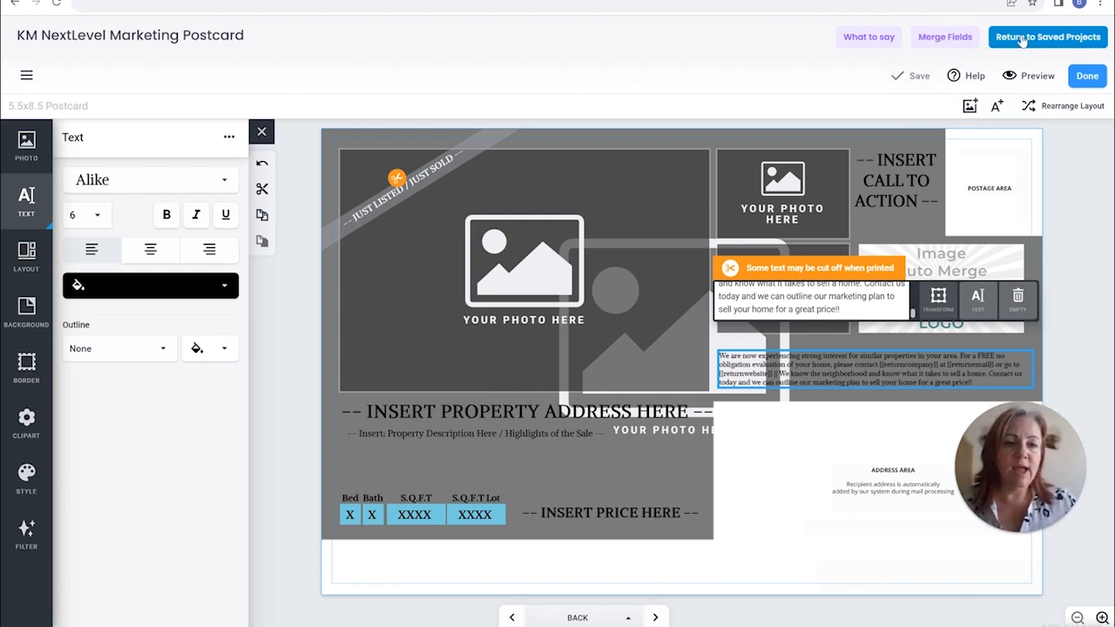
left_click(1023, 41)
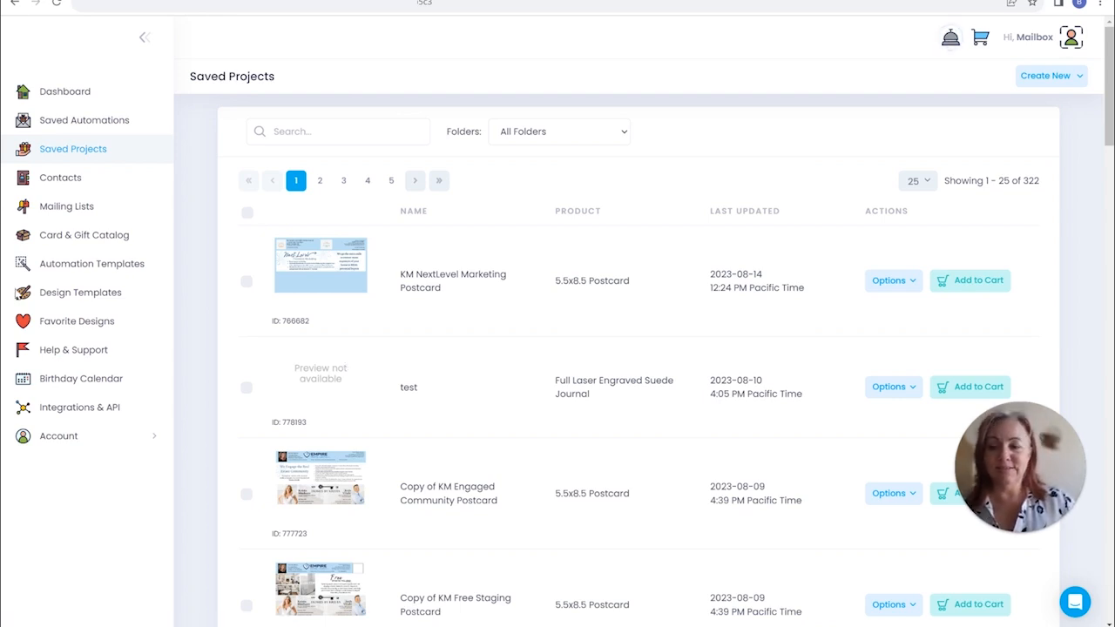
Search the help center for "image dimensions" and open the Product Image Dimensions article.
left_click(48, 350)
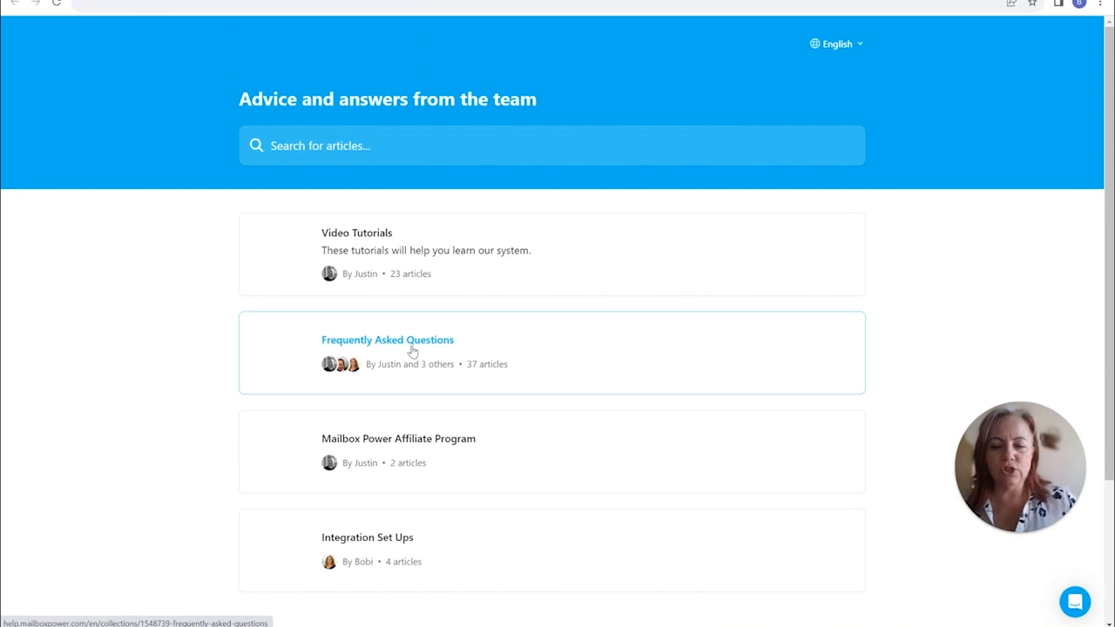
left_click(325, 131)
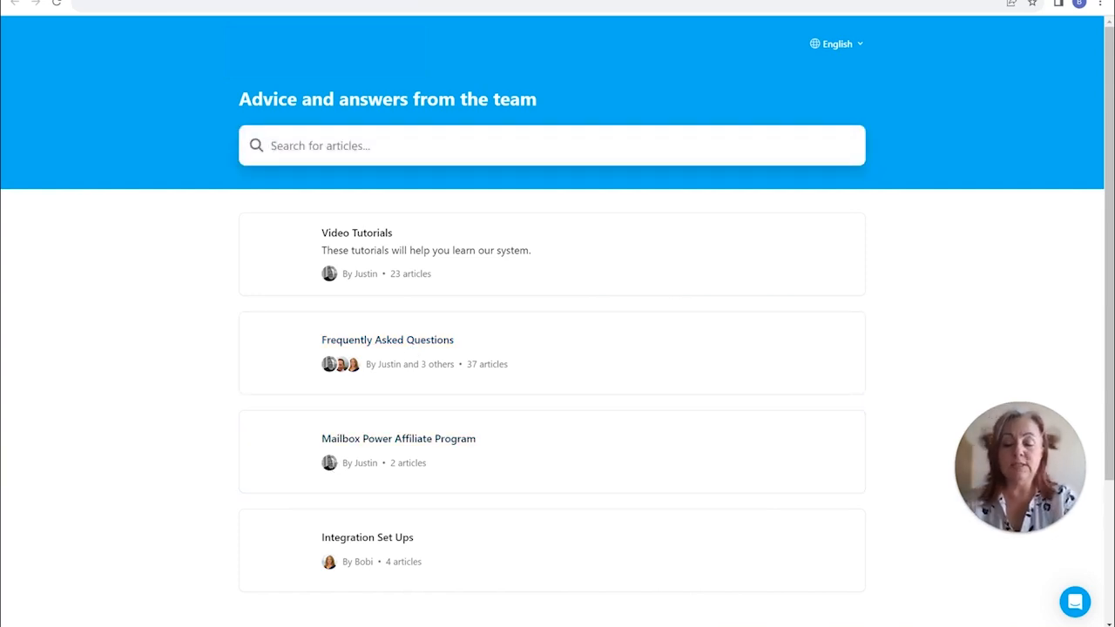
type("image dim")
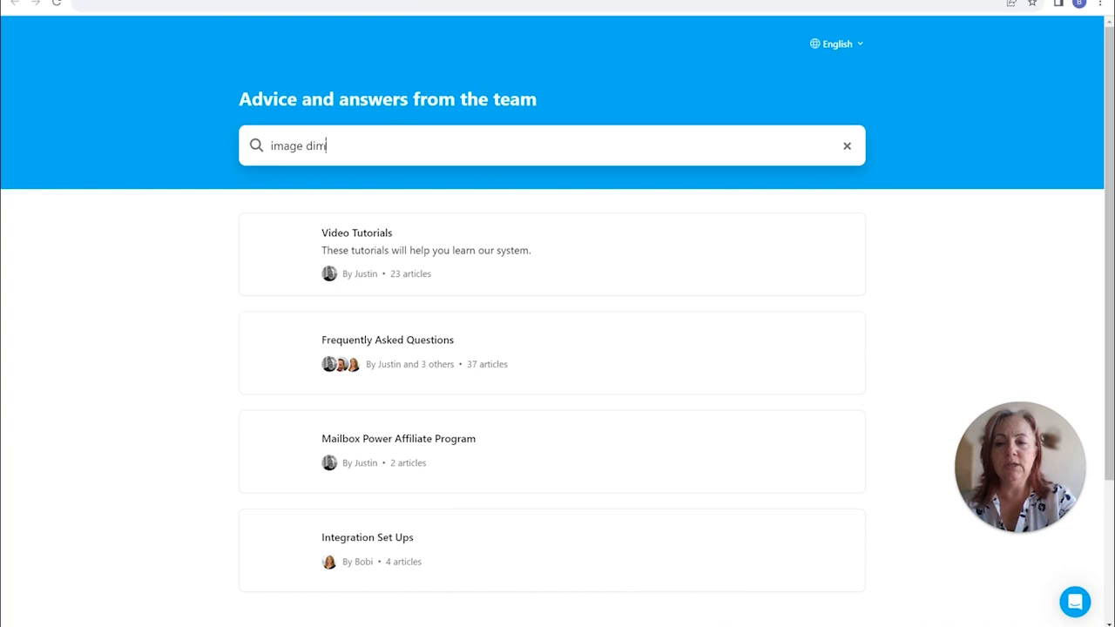
type("ensions")
key("Return")
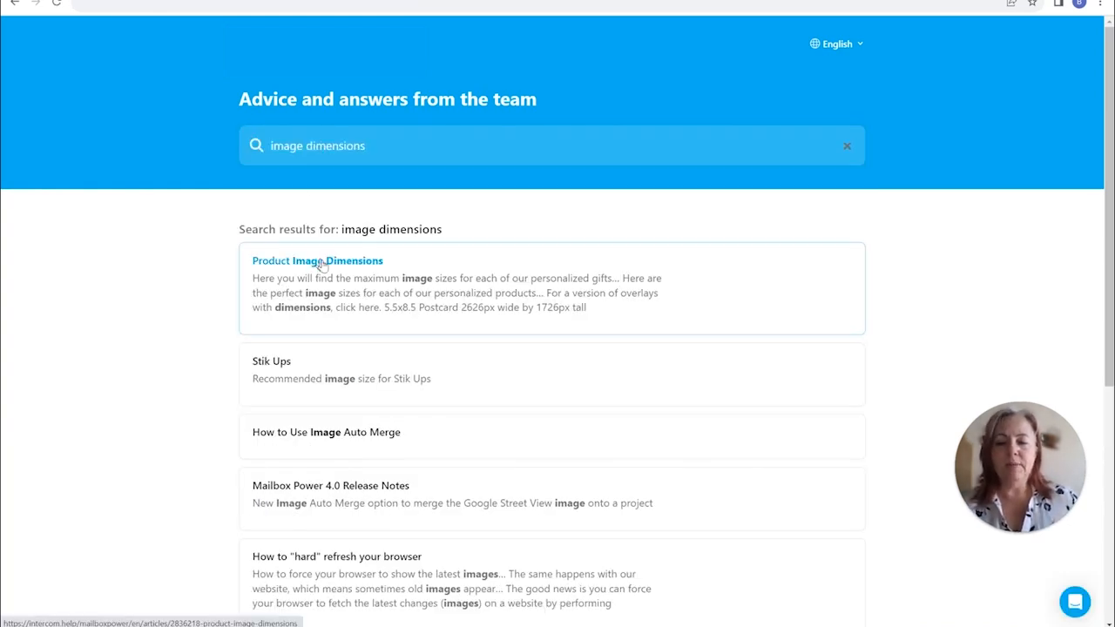
left_click(275, 268)
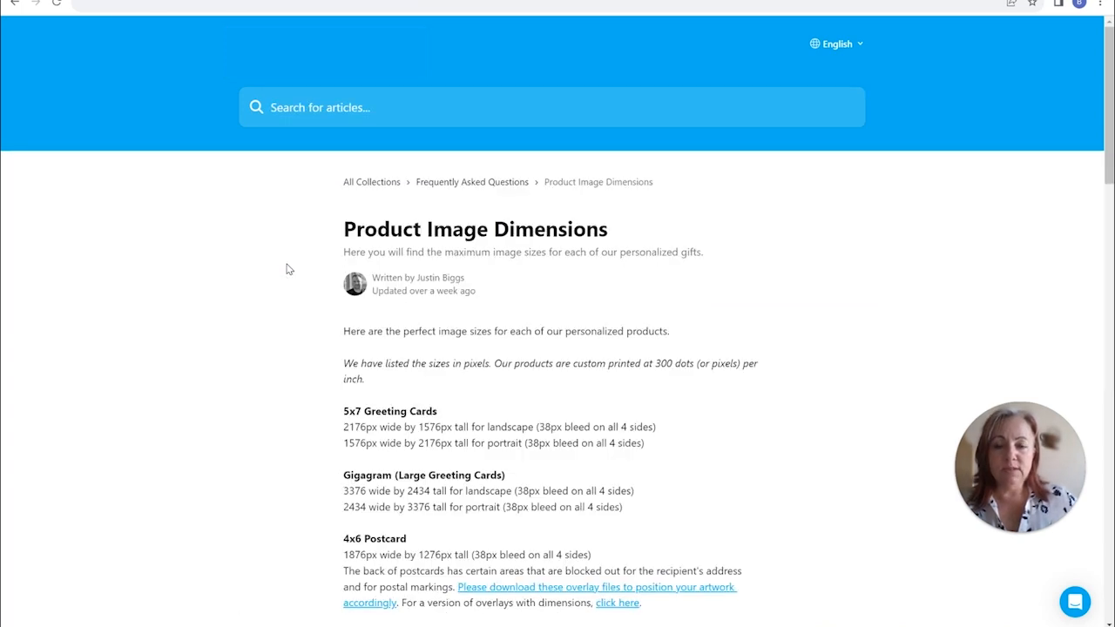
Examine the listed pixel sizes, highlighting those for 5x7 Greeting Cards, and return to the saved projects list.
scroll(272, 403, "down", 3)
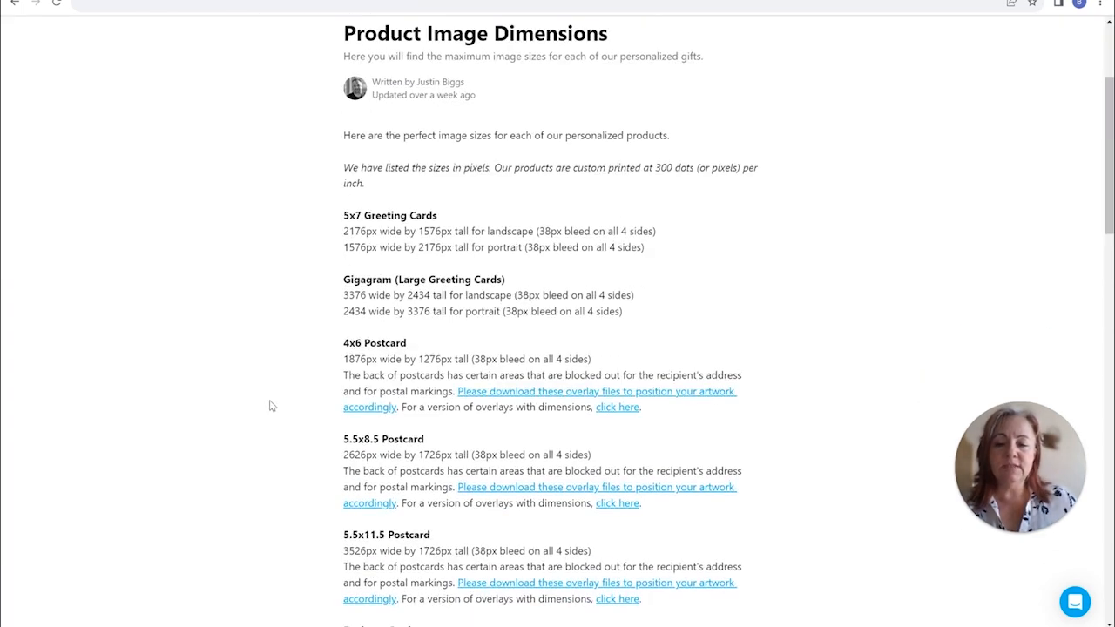
left_click_drag(343, 231, 650, 263)
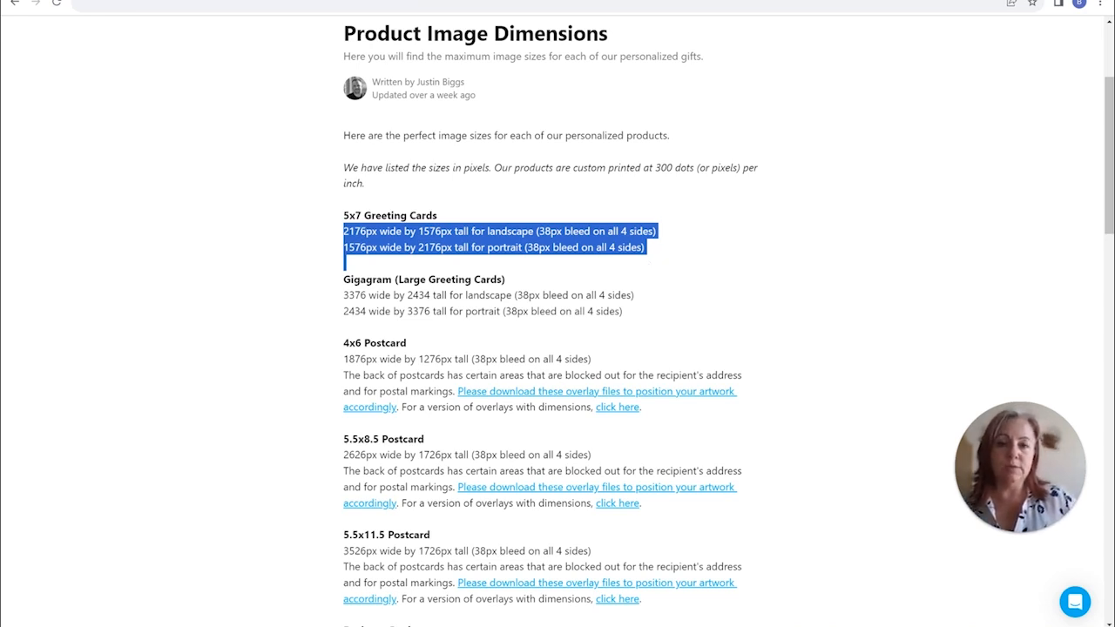
left_click(320, 348)
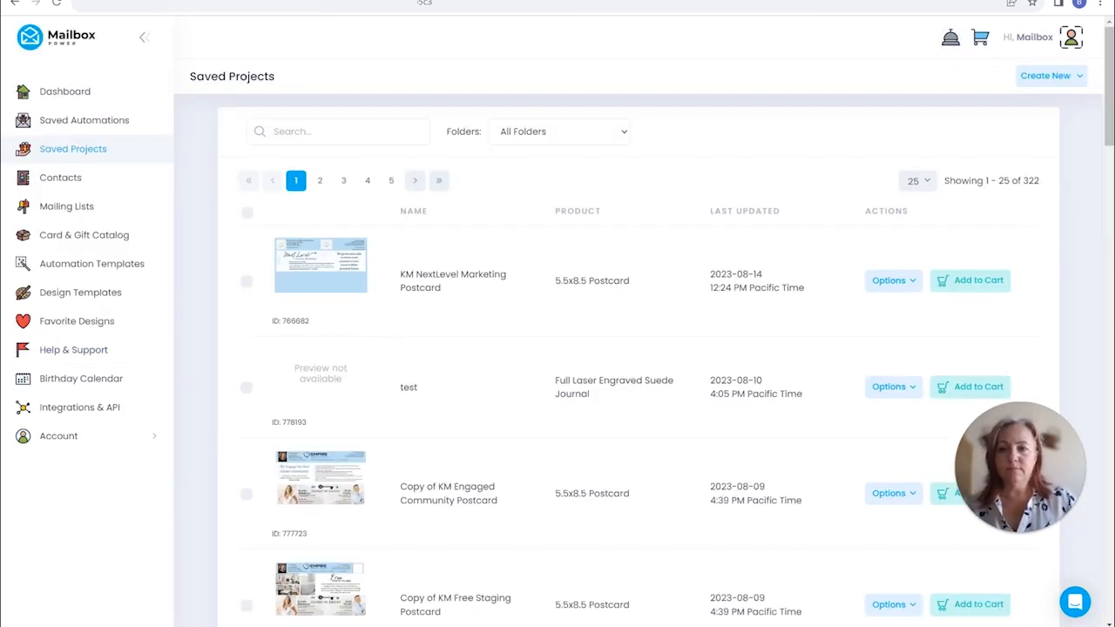
key("ctrl+Tab")
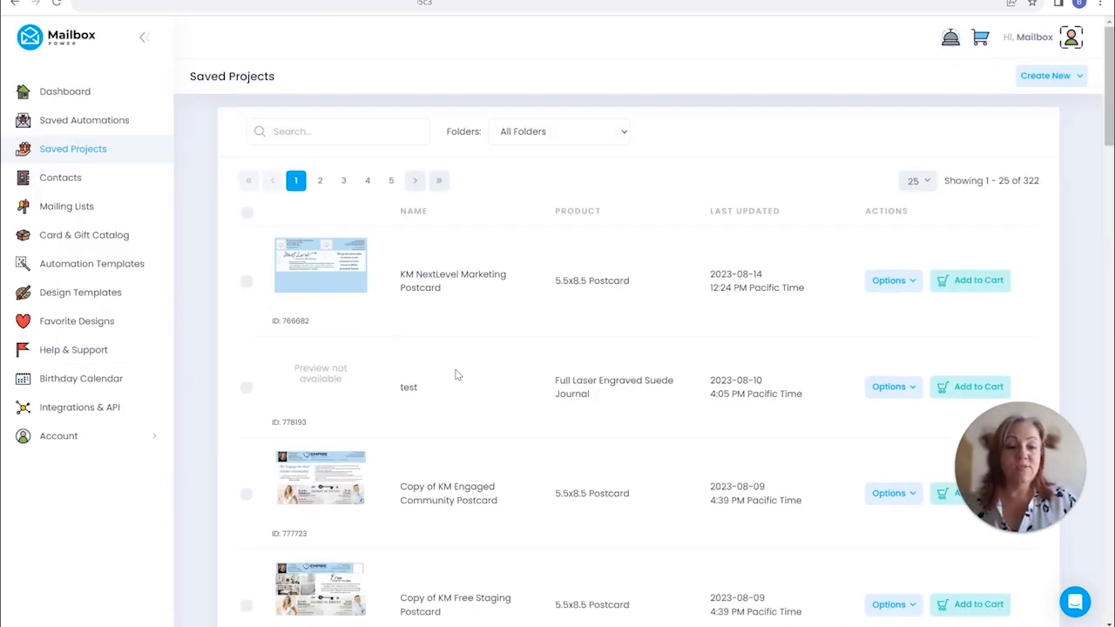